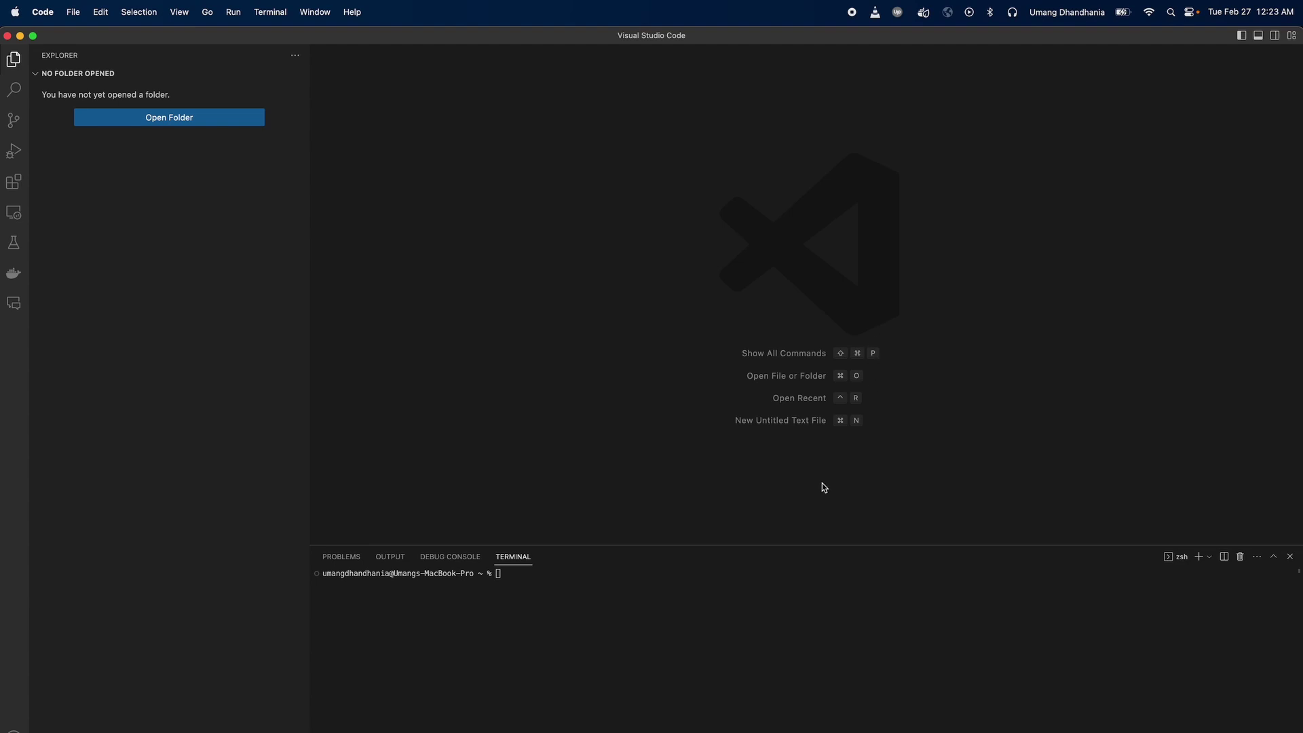
Step: Review the Node.js download page on nodejs.org in Chrome, highlighting its heading and address
click(798, 638)
key(ctrl+Right)
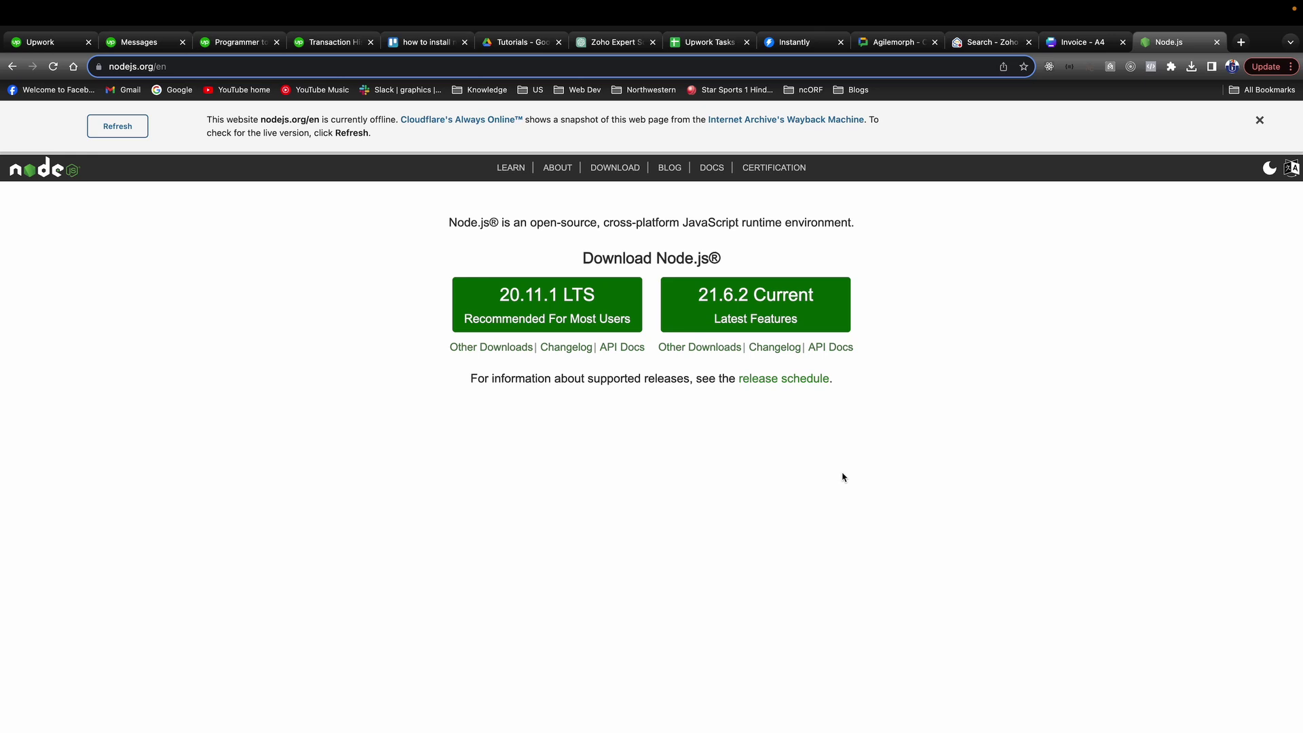
click(843, 477)
triple_click(687, 257)
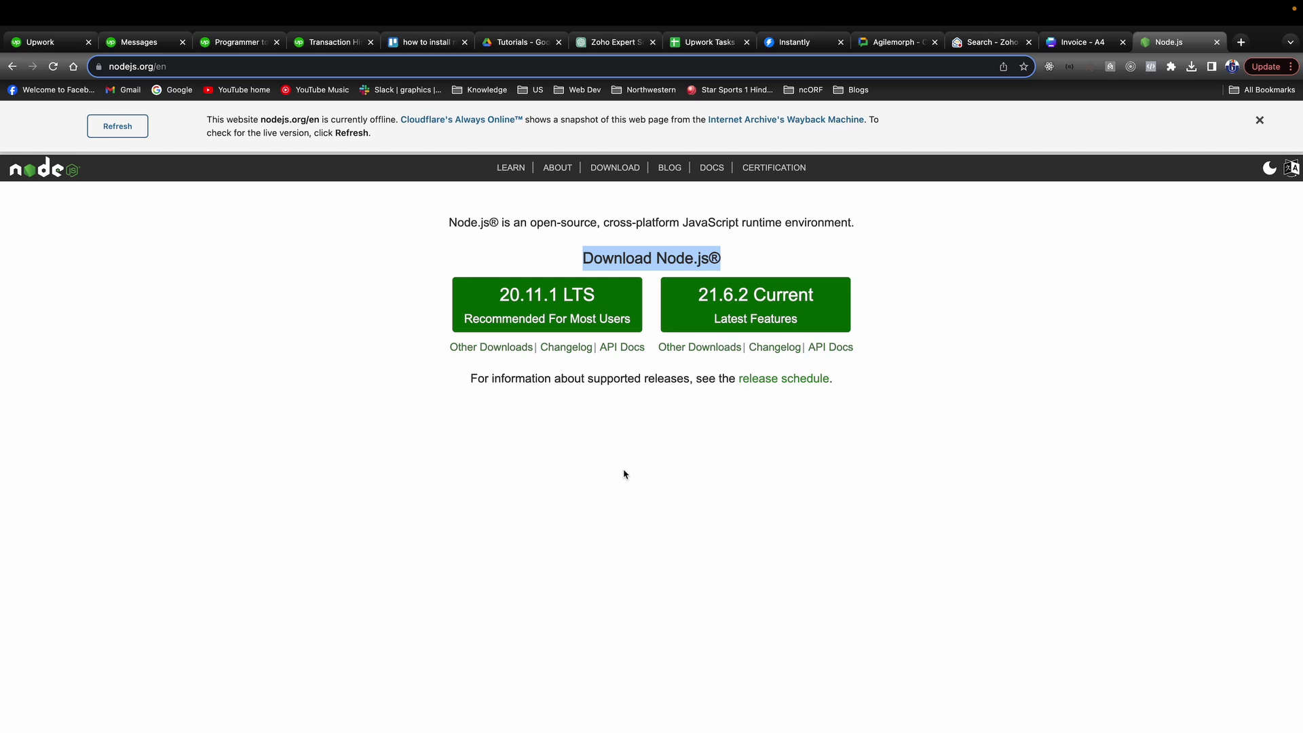
click(240, 65)
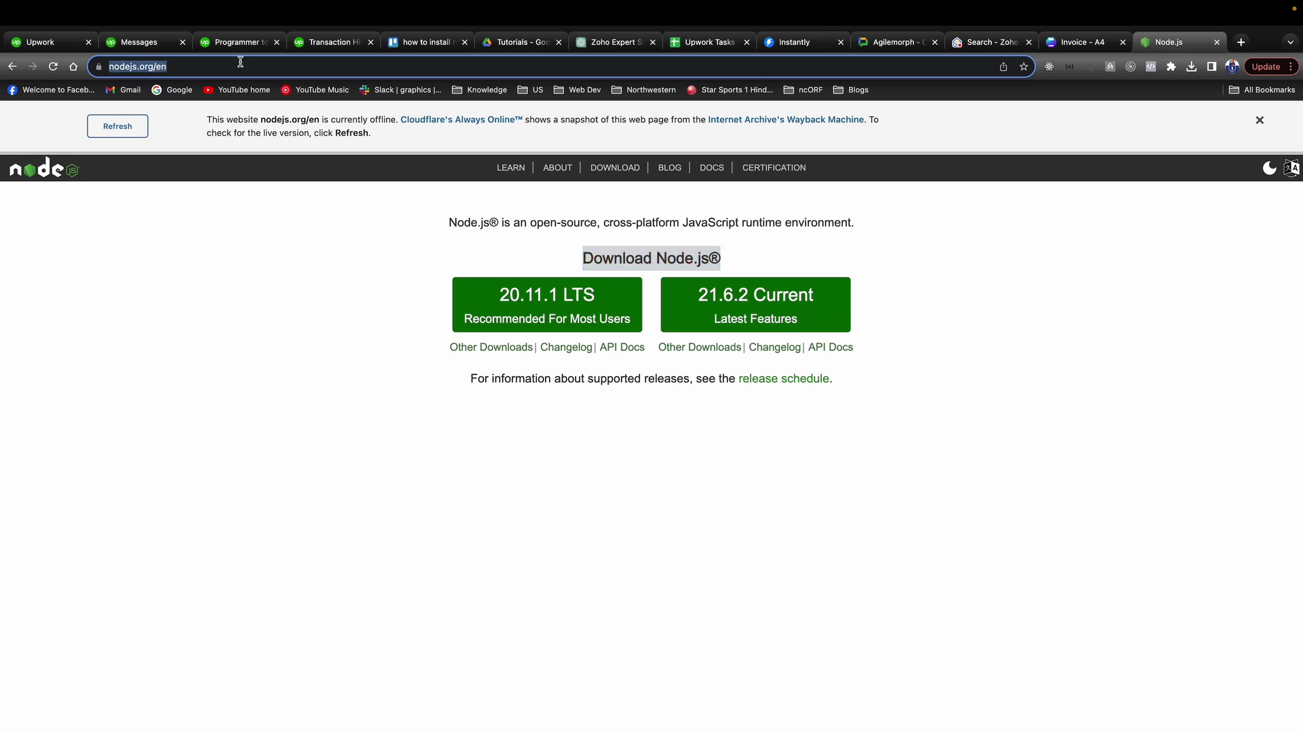
click(263, 248)
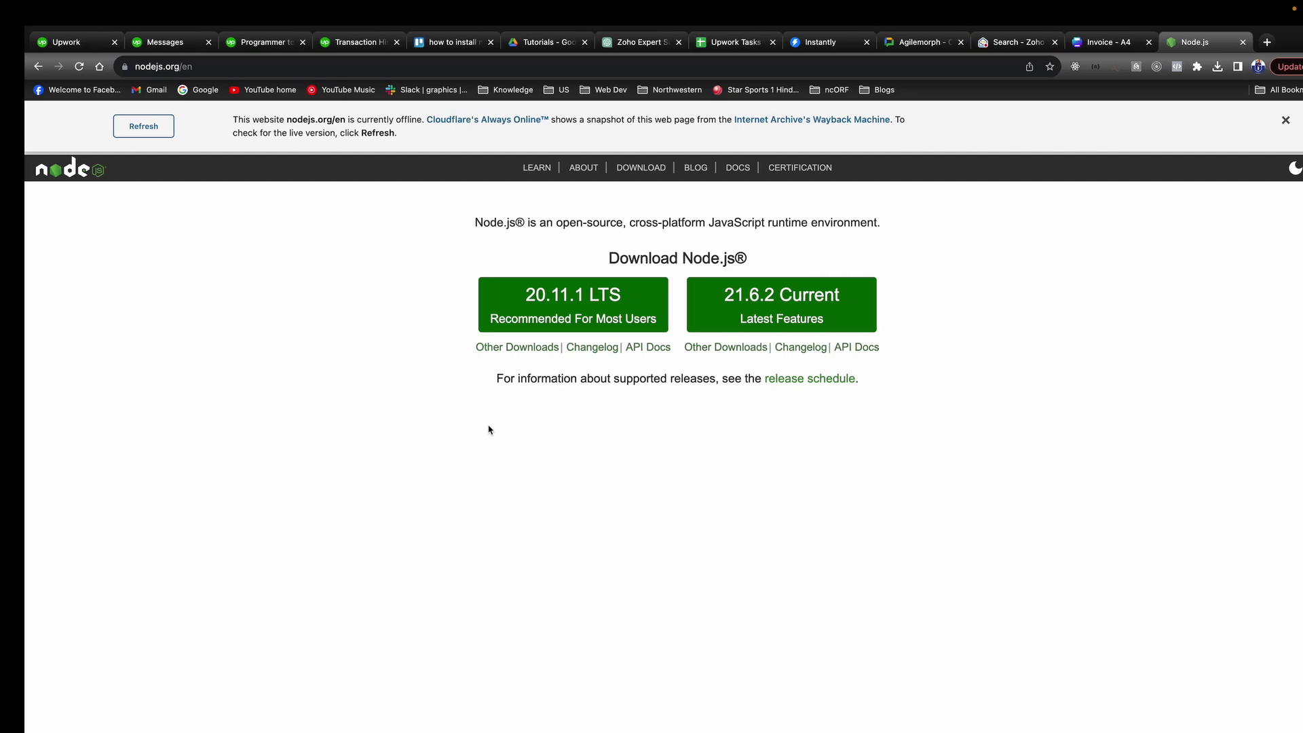
Step: Return to VS Code and open the Terminal menu, then dismiss it without choosing
key(super+Tab)
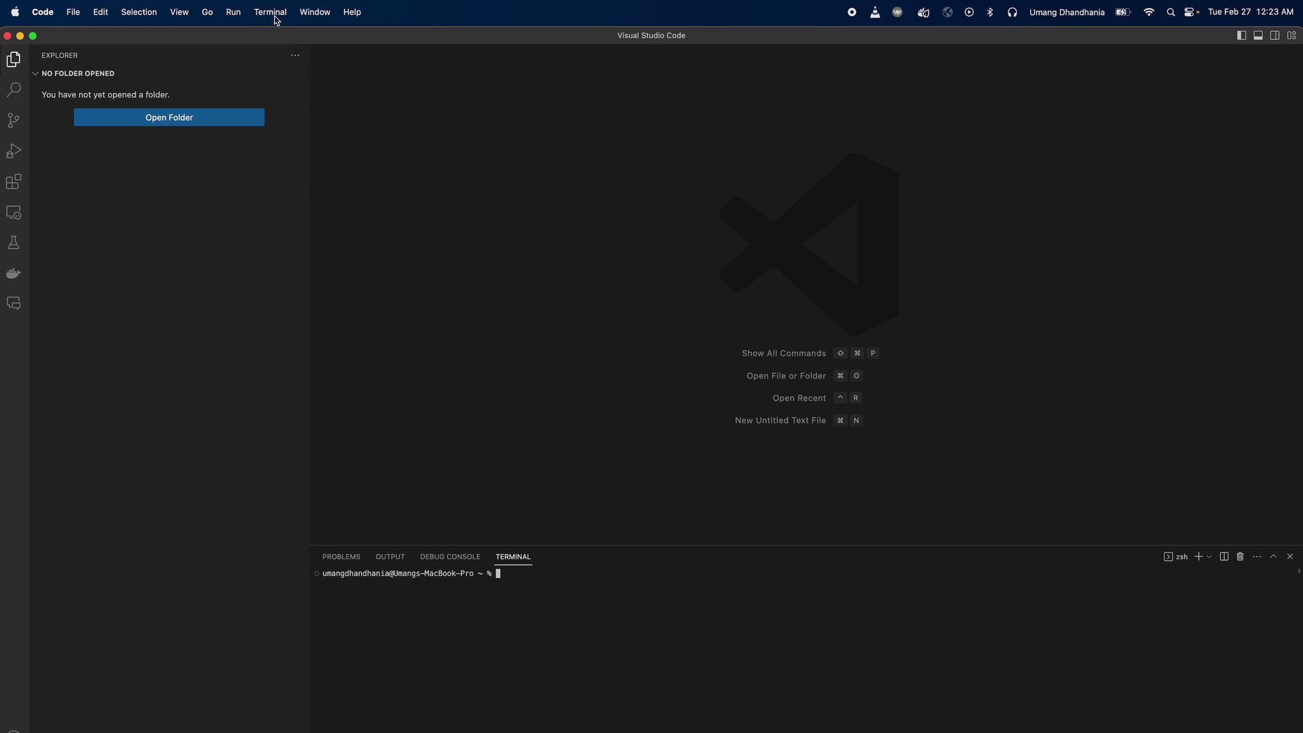
click(274, 13)
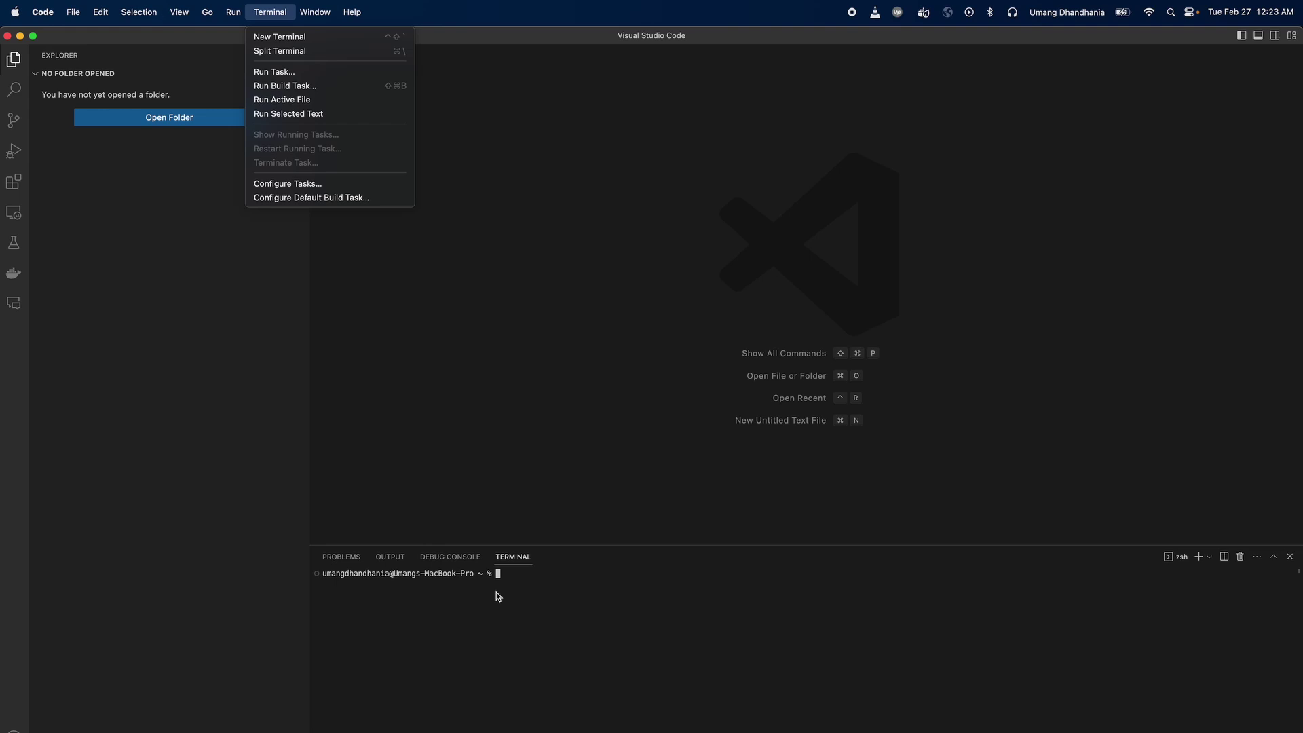
click(514, 597)
text(node -v)
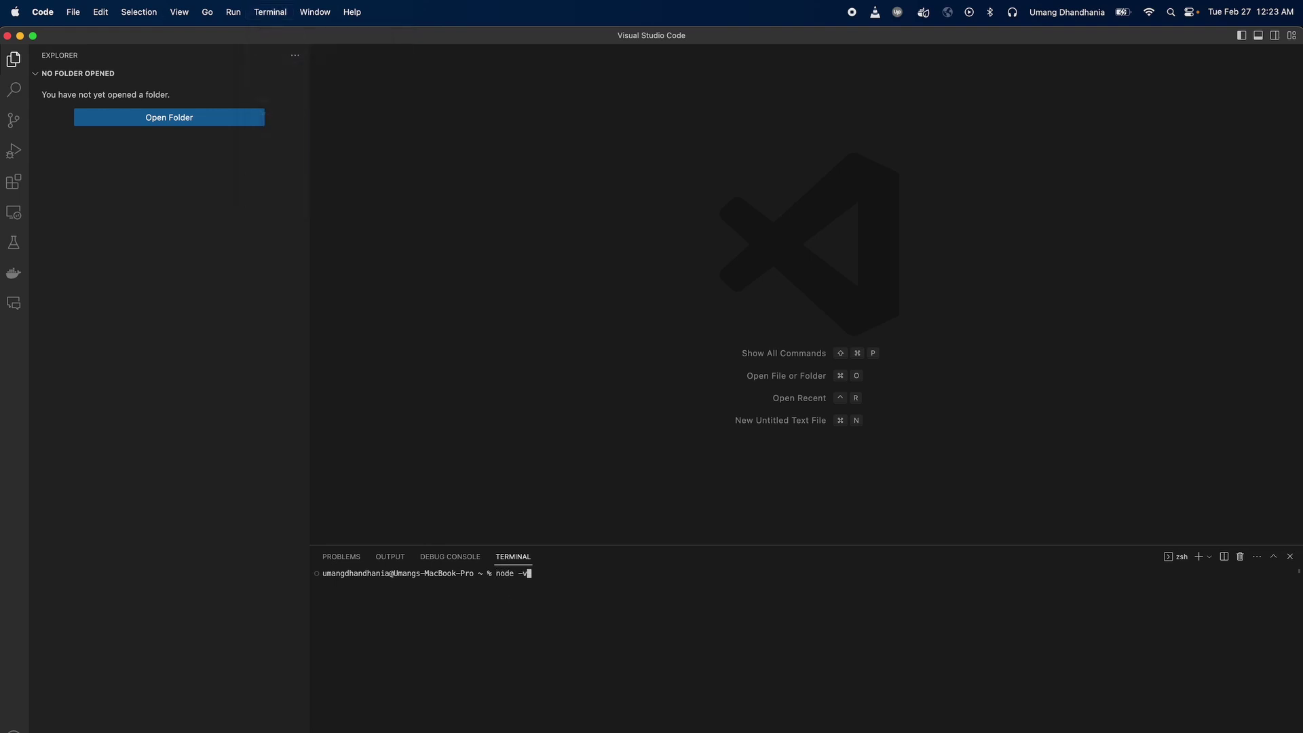
Step: Run node -v and npm -v, showing v18.17.1 and 9.6.7, then clear the highlight
key(Return)
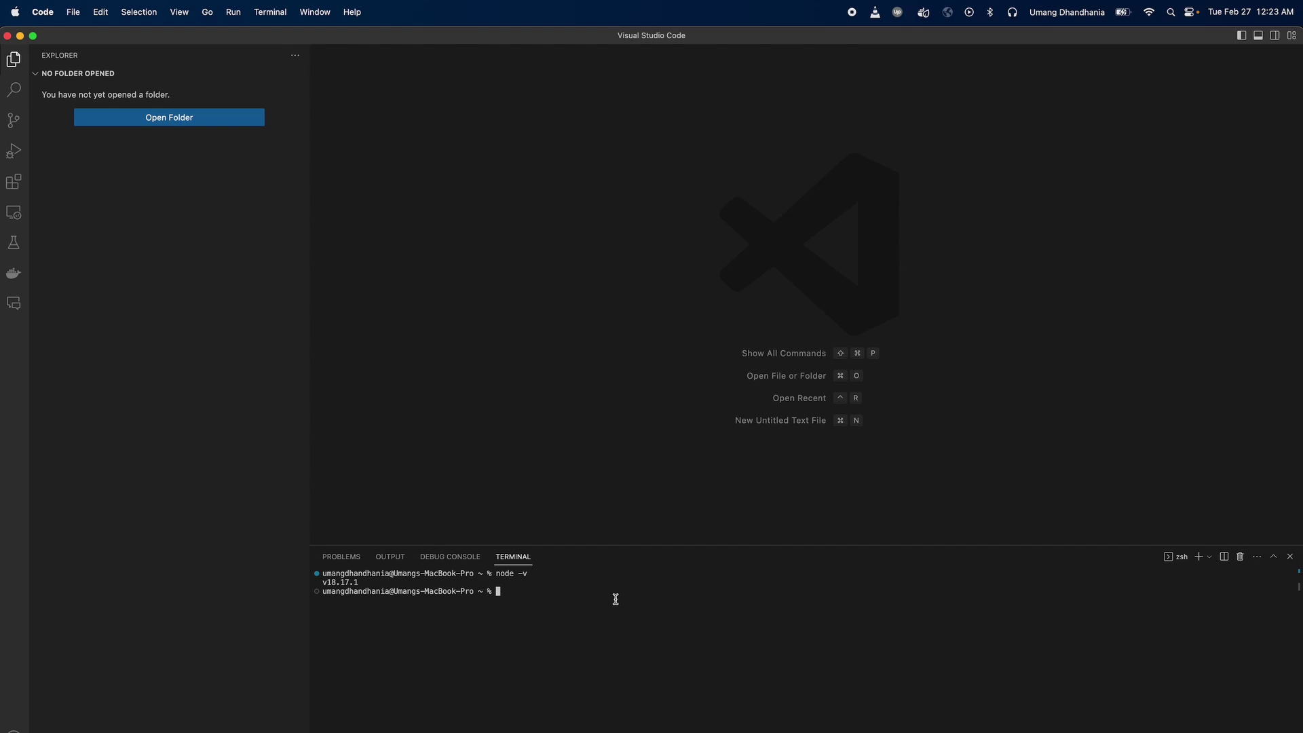
text(npm -v)
key(Return)
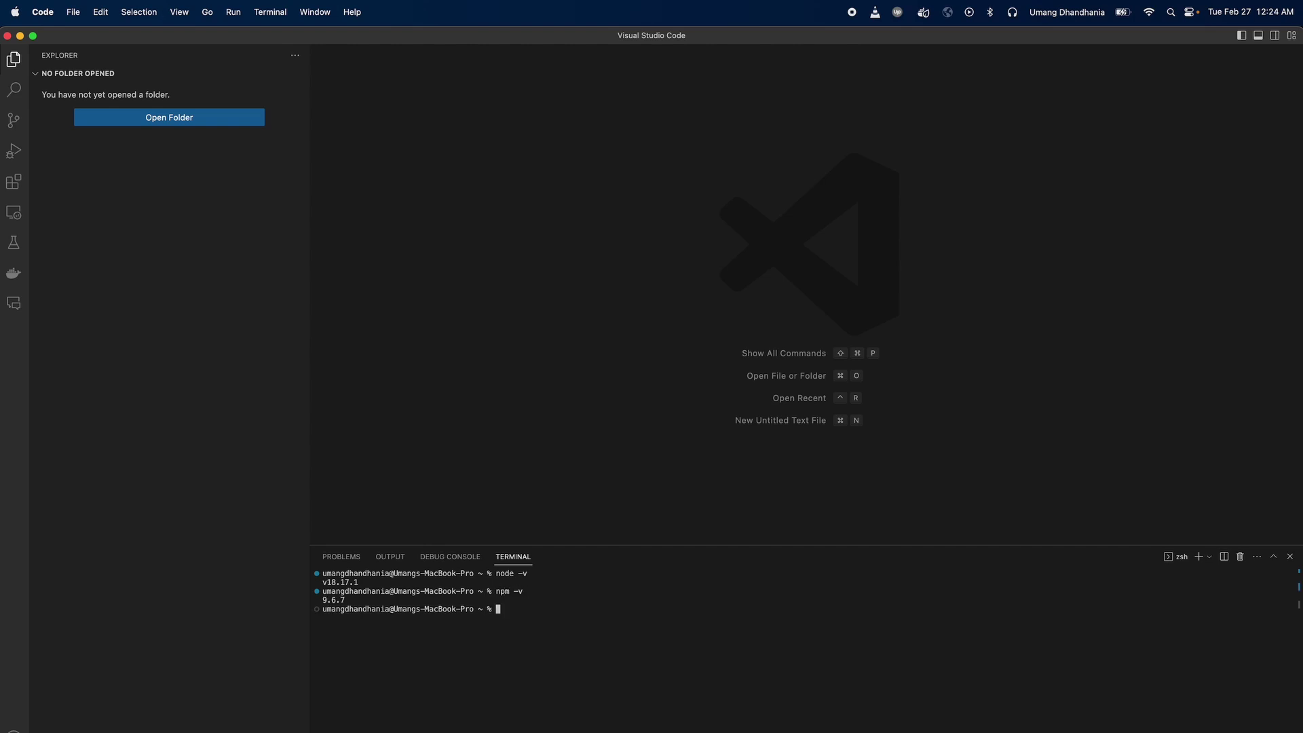
click(412, 593)
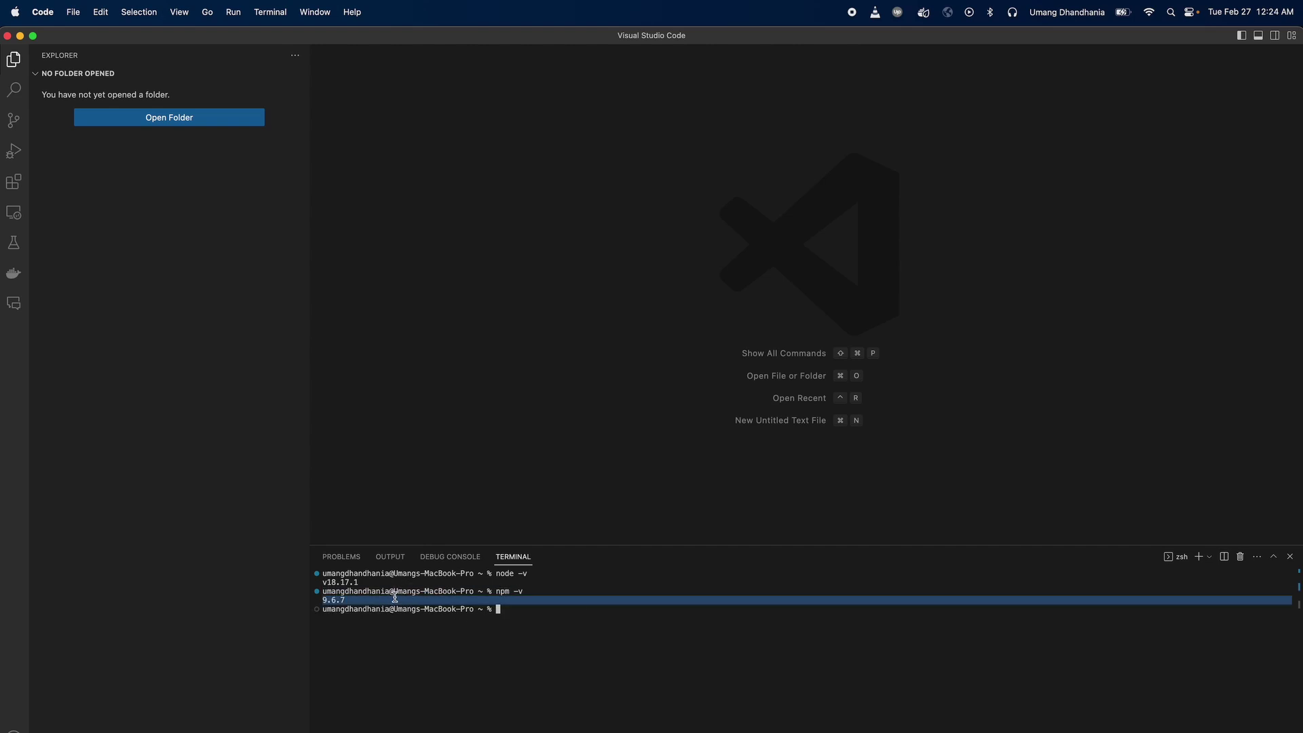
click(563, 623)
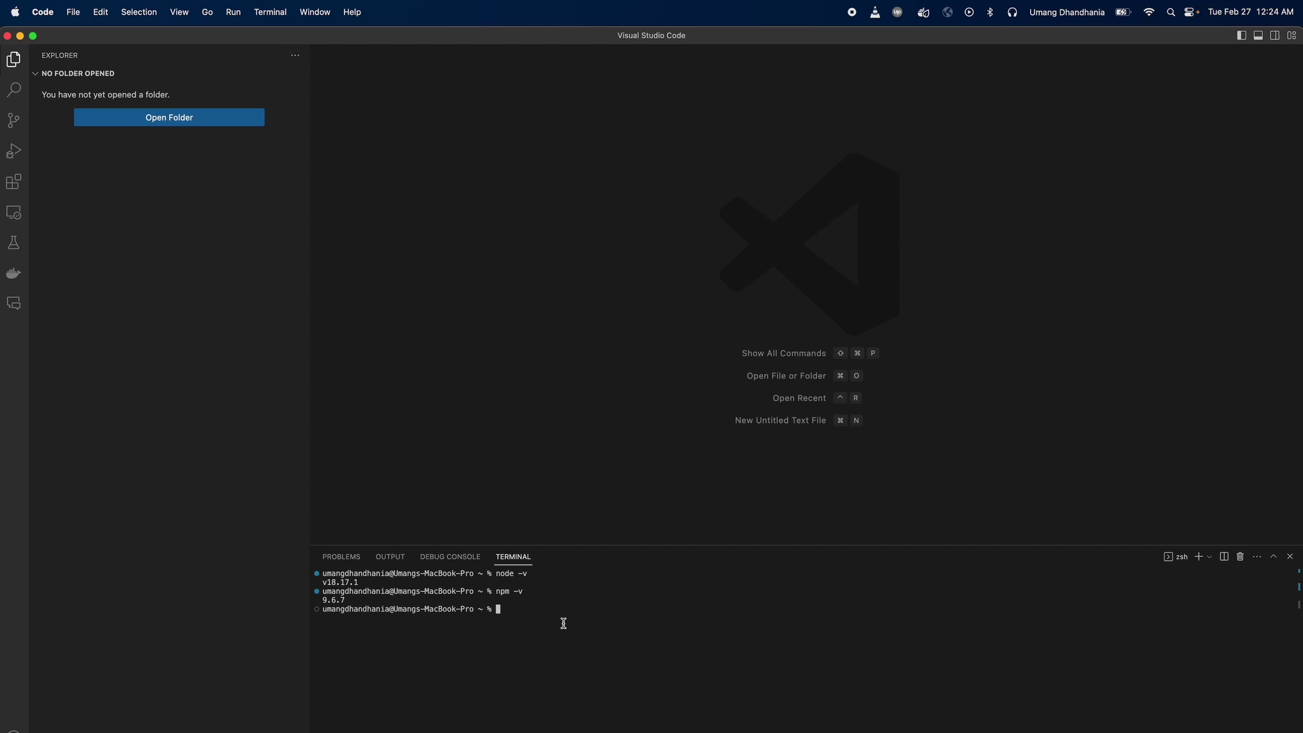
text(n)
Step: Erase the stray character at the terminal prompt to start the npm install express command
key(BackSpace)
text(npm insta)
text(ll express)
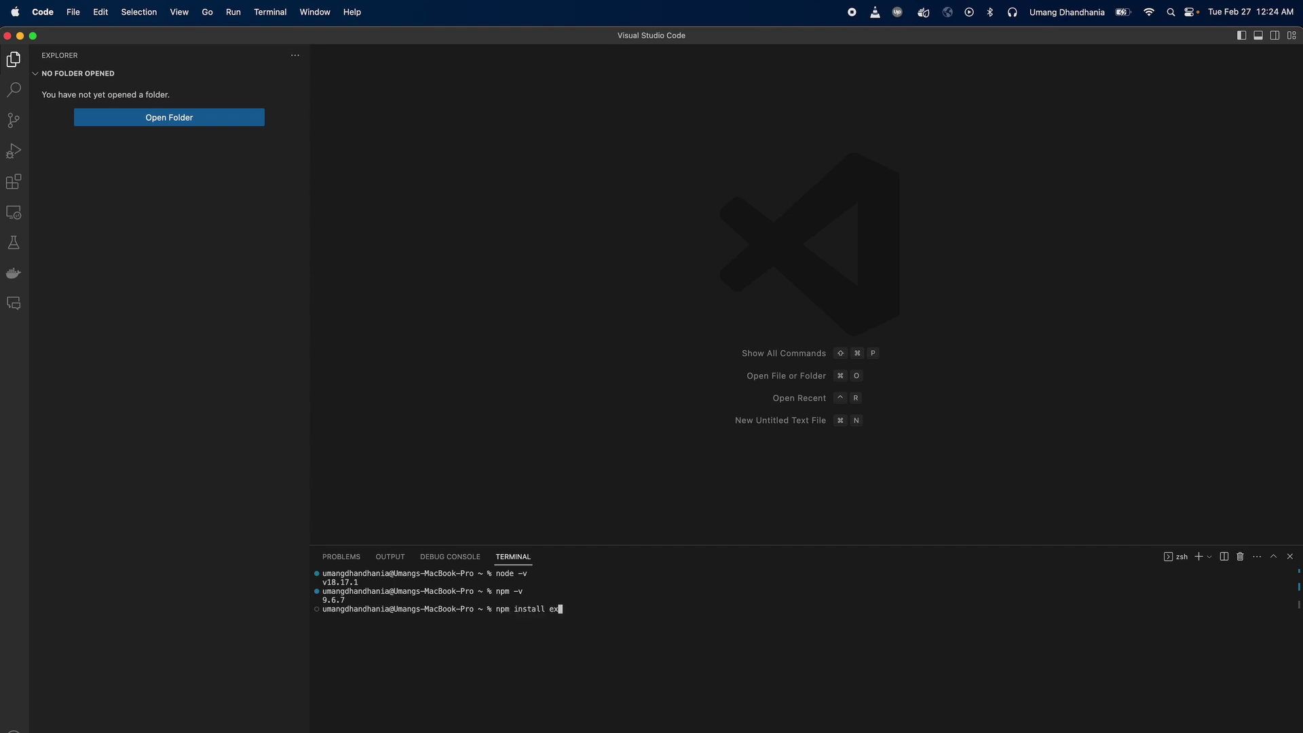